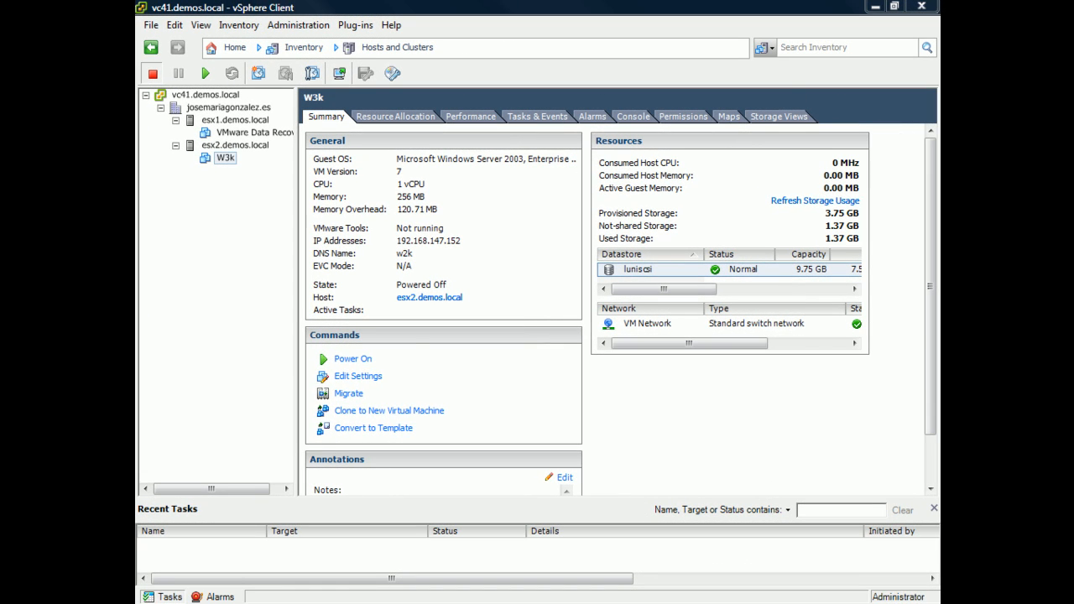
# Browse the W3k folder on the luniscsi datastore to check the size and provisioned size of W3k.vmdk, and close the browser.
pyautogui.click(261, 357)
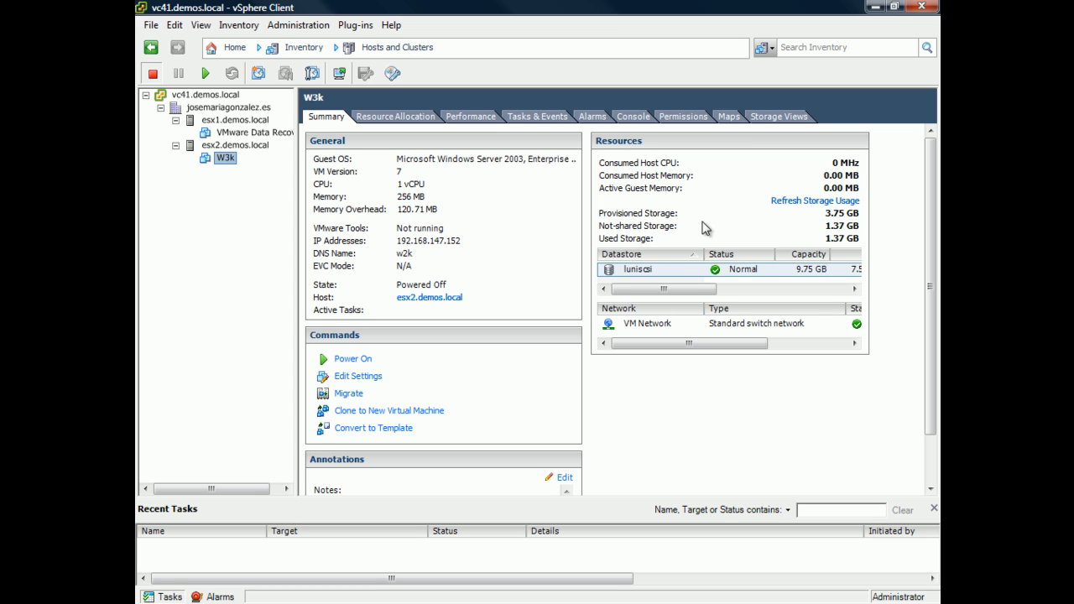
pyautogui.moveTo(846, 230)
pyautogui.rightClick(615, 271)
pyautogui.click(635, 281)
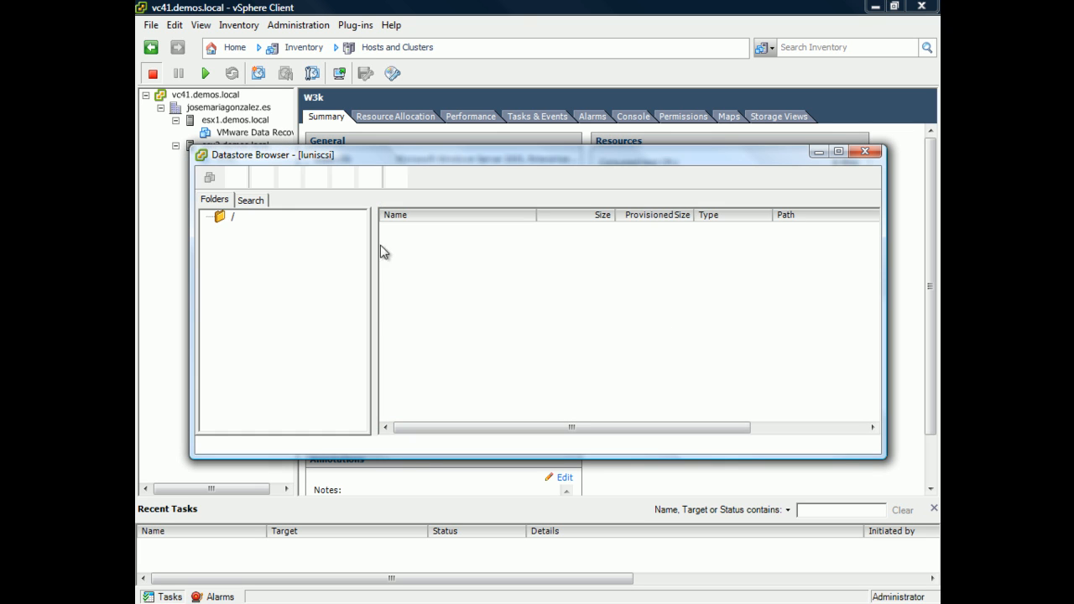
pyautogui.click(254, 241)
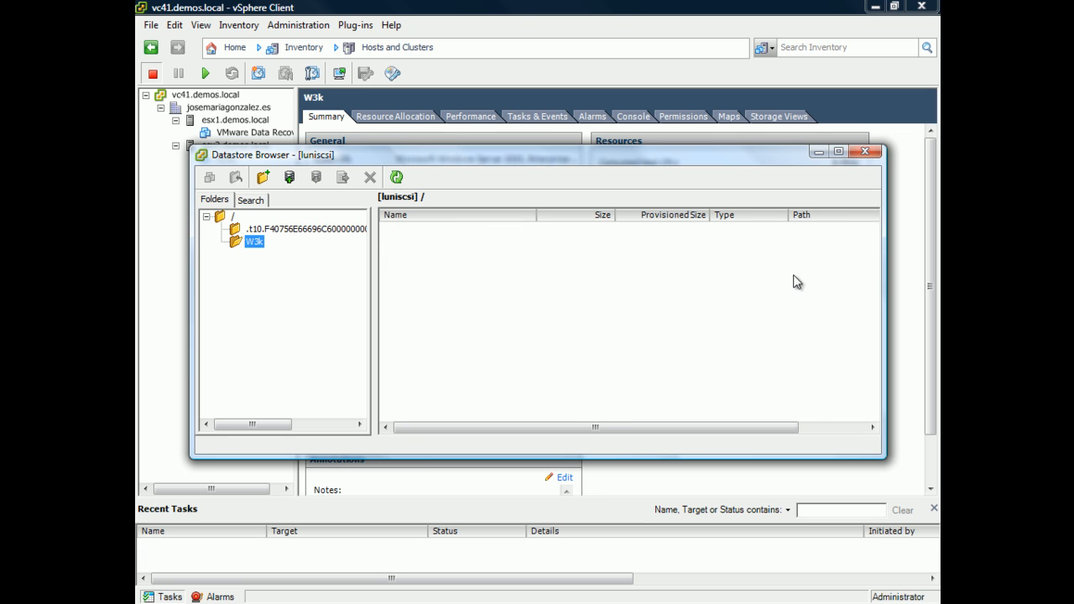
pyautogui.moveTo(874, 280); pyautogui.dragTo(872, 361)
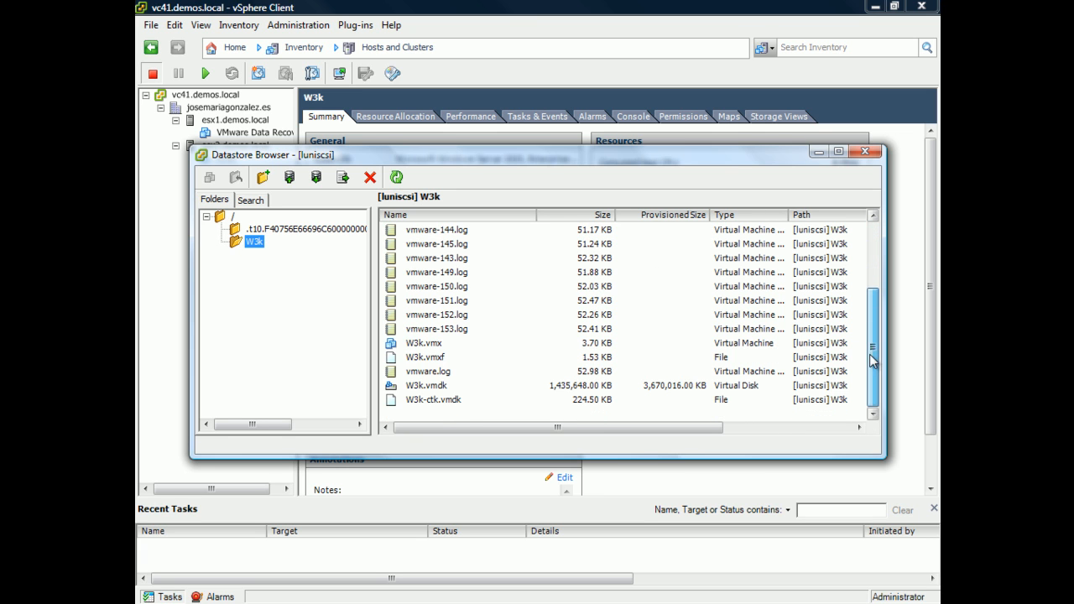
pyautogui.click(596, 387)
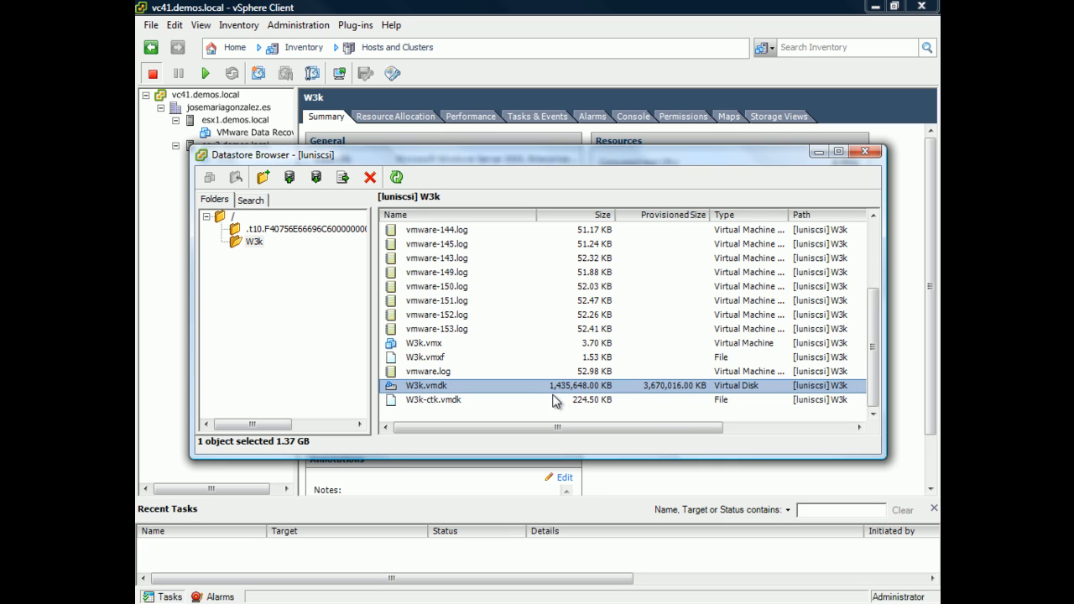
pyautogui.click(863, 155)
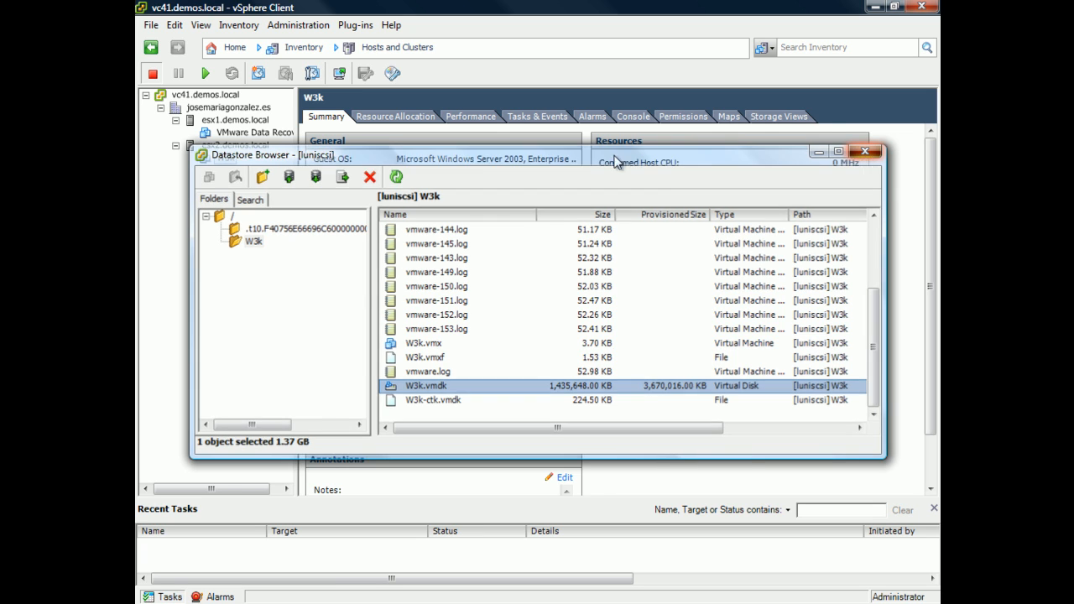
# Check the provisioning type and size of Hard disk 1 in the W3k virtual machine's settings.
pyautogui.rightClick(225, 161)
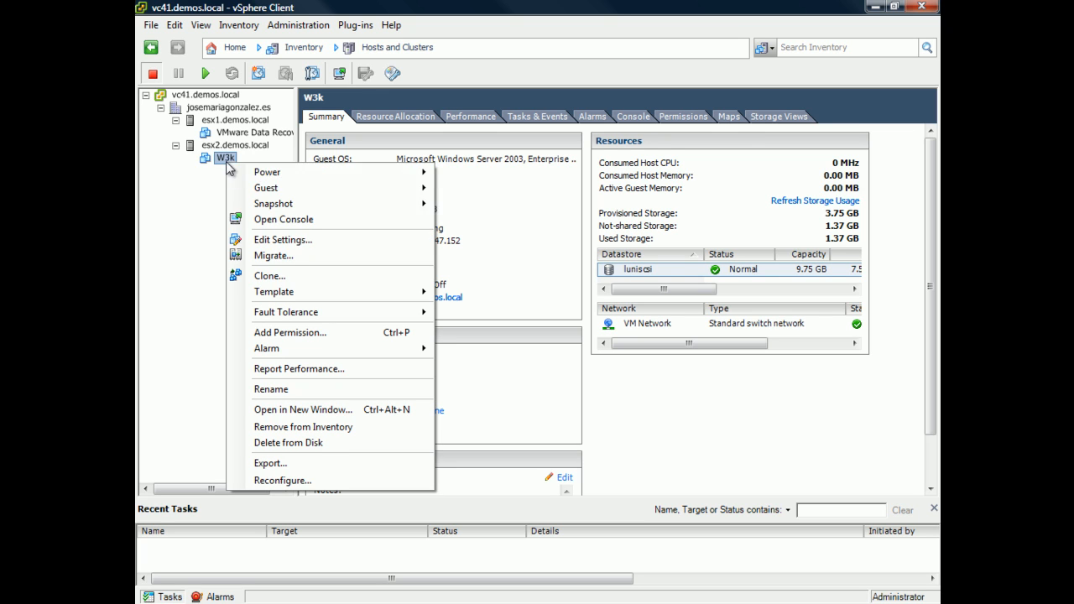
pyautogui.click(293, 241)
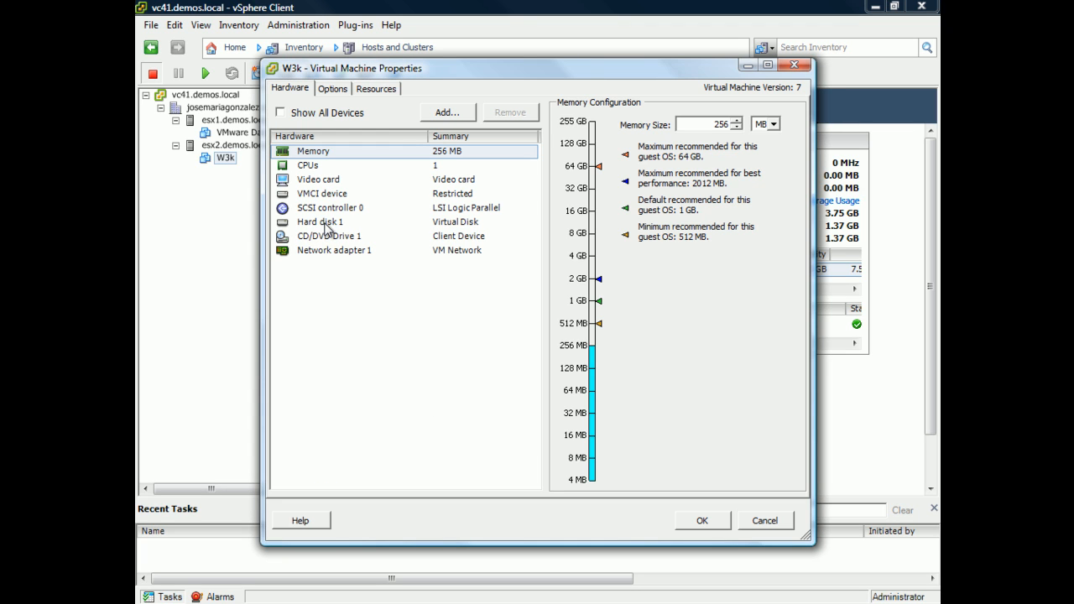
pyautogui.click(325, 223)
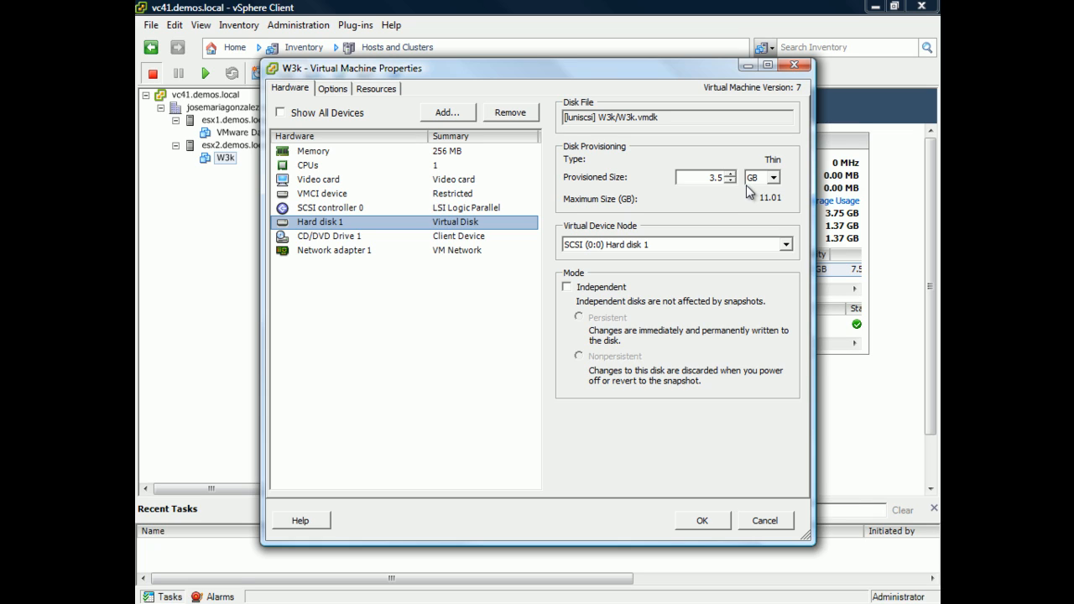
pyautogui.click(702, 520)
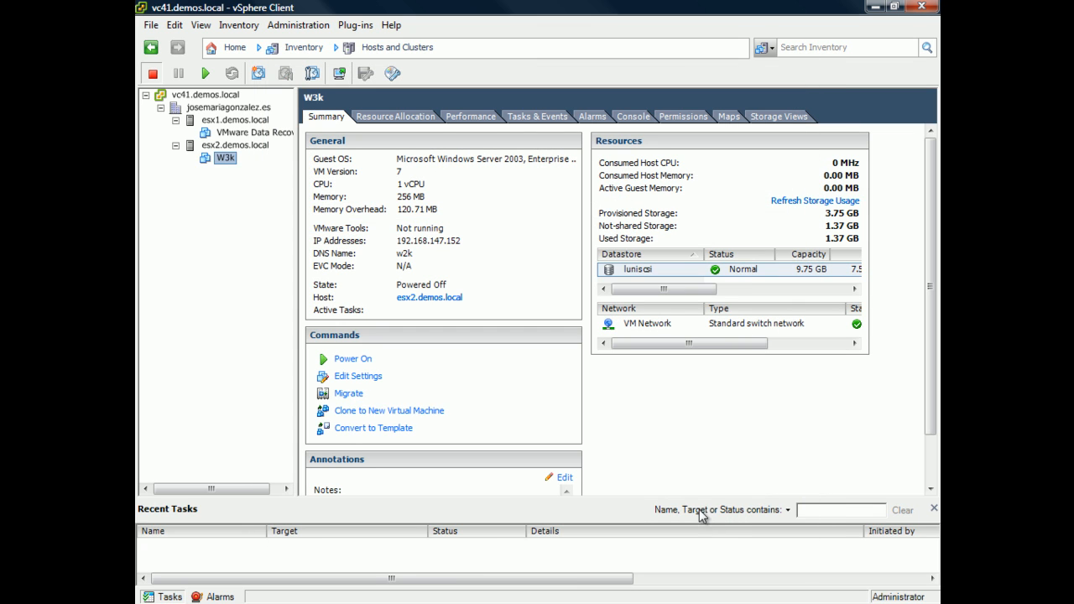
# Inflate the thin virtual disk W3k.vmdk in the W3k folder of the luniscsi datastore.
pyautogui.click(625, 269)
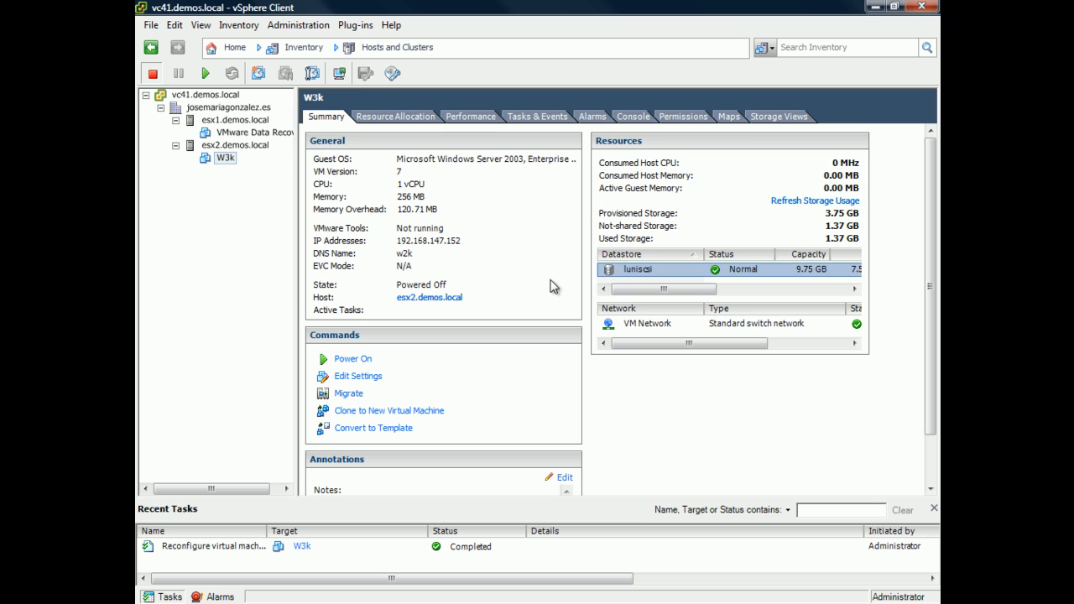
pyautogui.rightClick(625, 270)
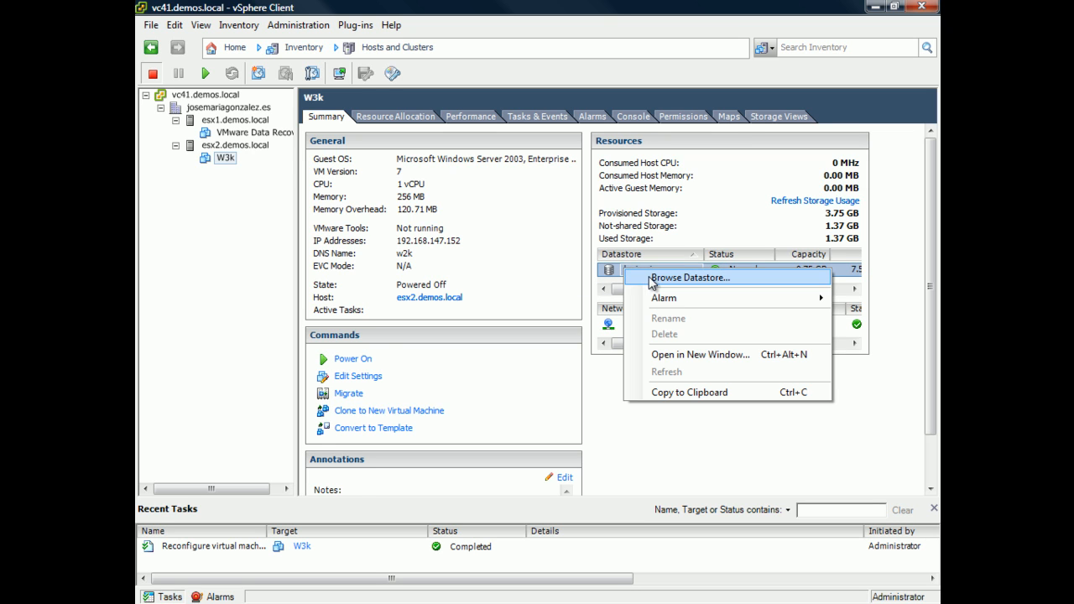
pyautogui.click(653, 276)
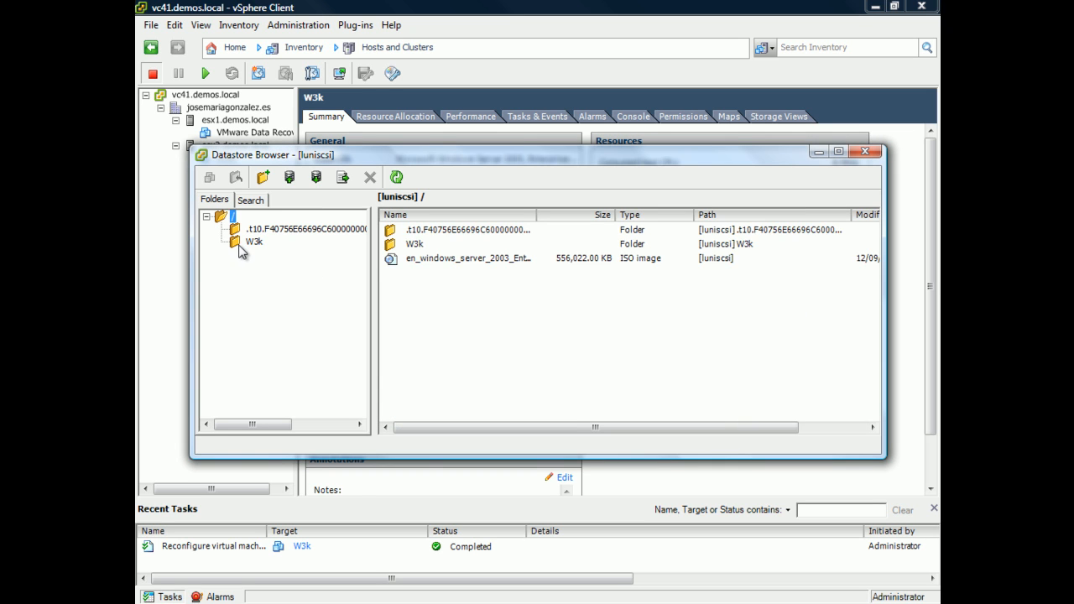
pyautogui.click(245, 243)
pyautogui.moveTo(872, 306); pyautogui.dragTo(872, 371)
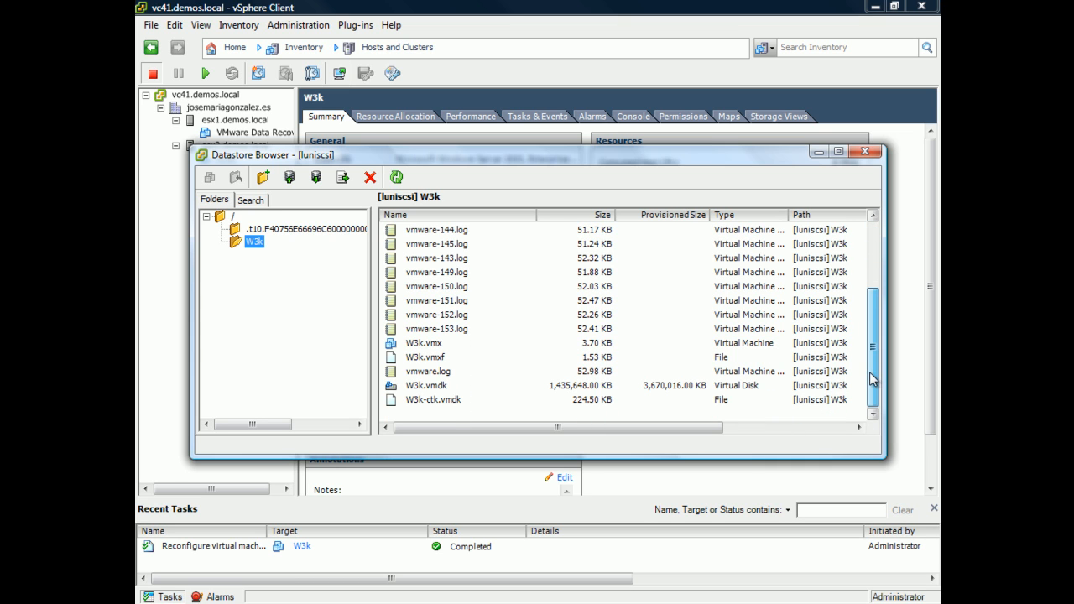
pyautogui.rightClick(459, 387)
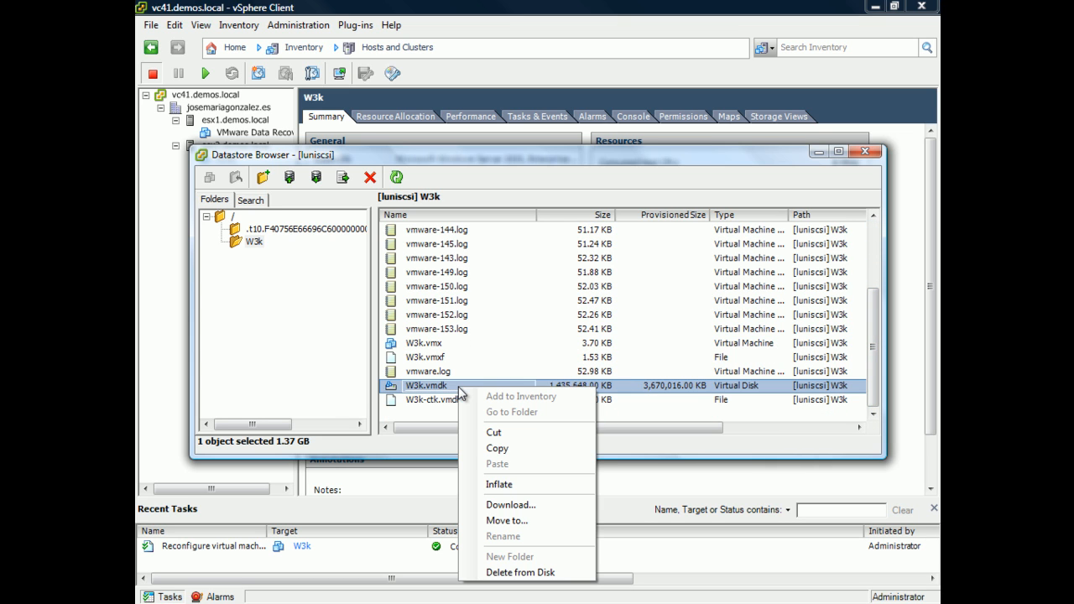
pyautogui.click(508, 484)
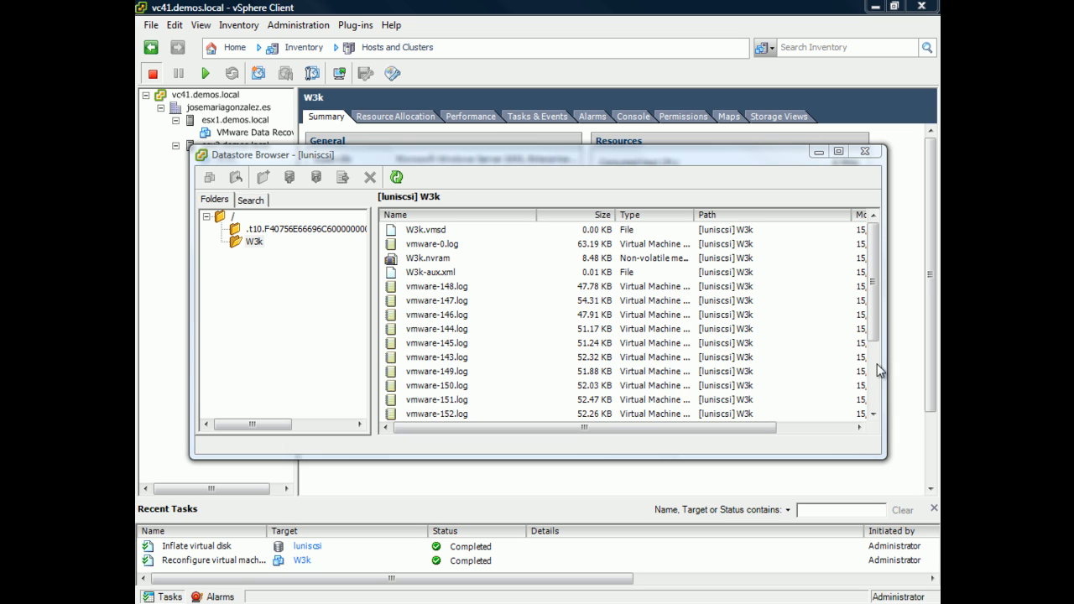
# Check the size of the inflated W3k.vmdk file and close the datastore browser.
pyautogui.click(874, 406)
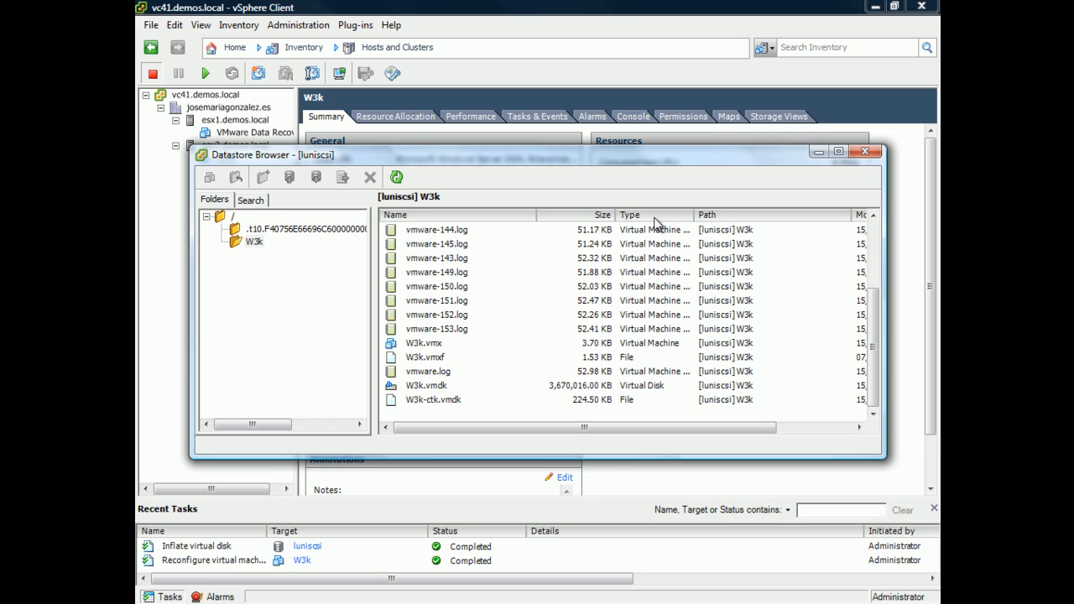
pyautogui.click(585, 387)
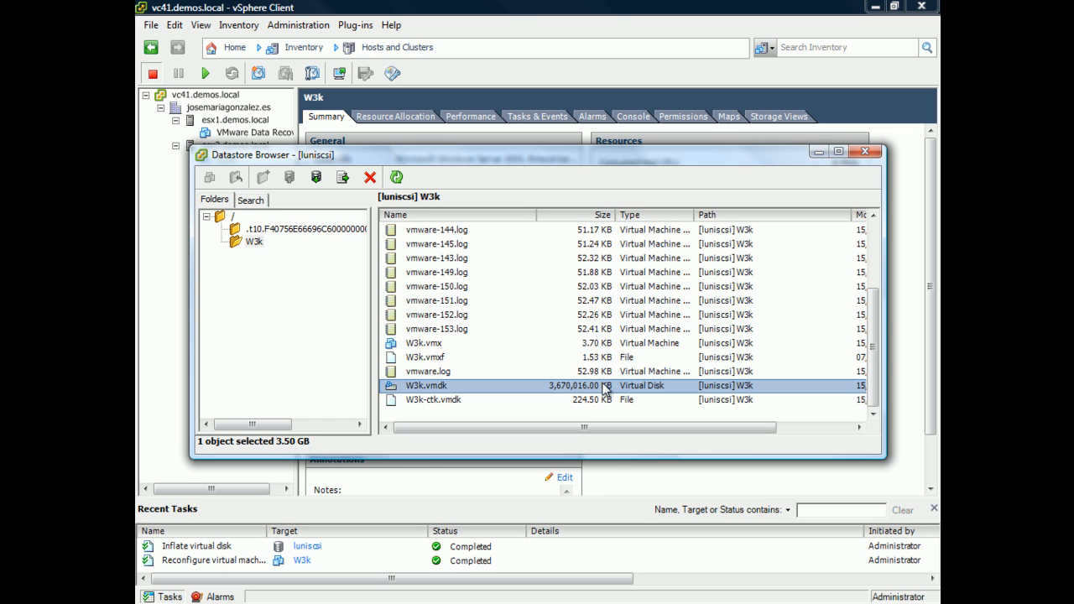
pyautogui.click(864, 151)
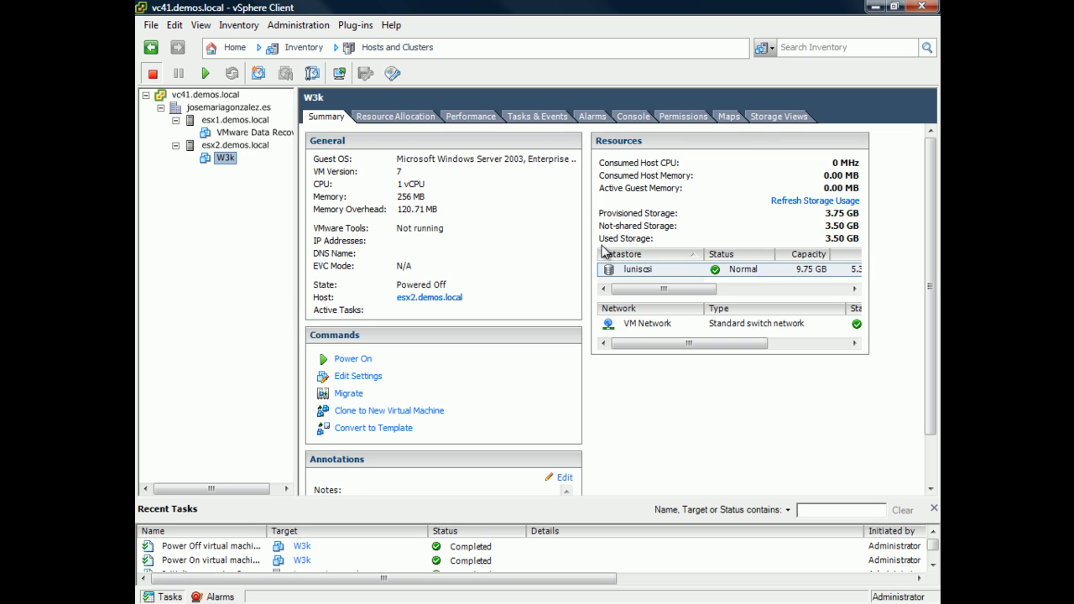
# Power on the W3k virtual machine and refresh its storage usage.
pyautogui.rightClick(231, 161)
pyautogui.moveTo(259, 168)
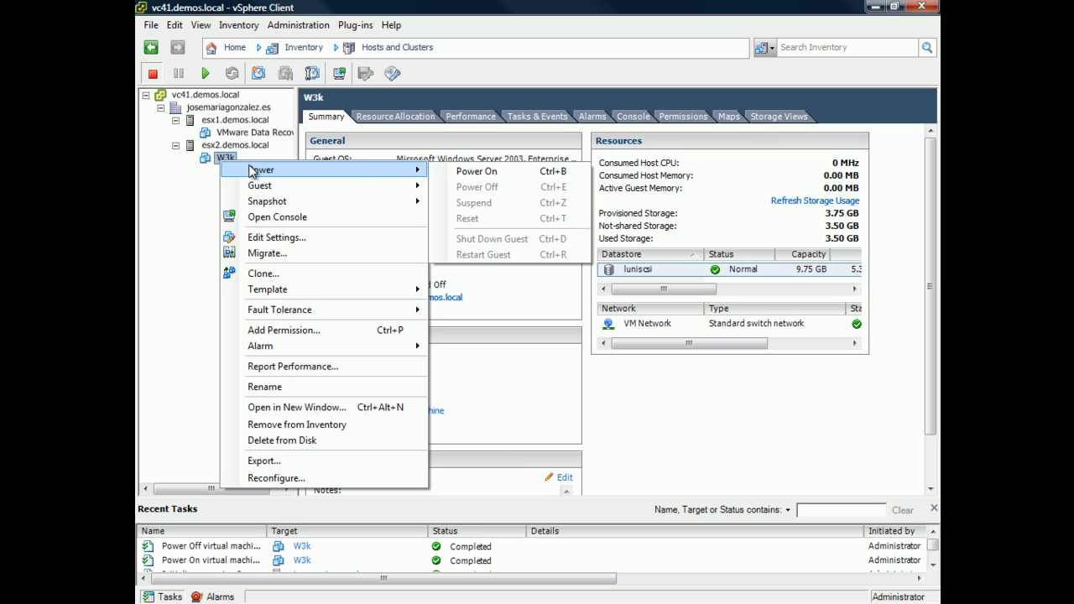
pyautogui.click(472, 170)
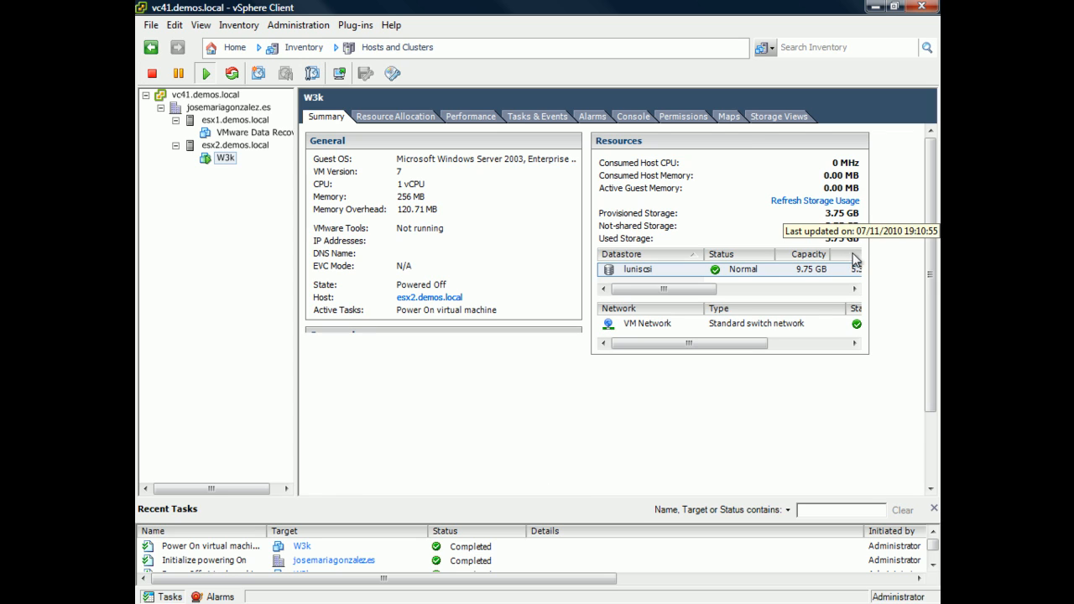
pyautogui.click(856, 203)
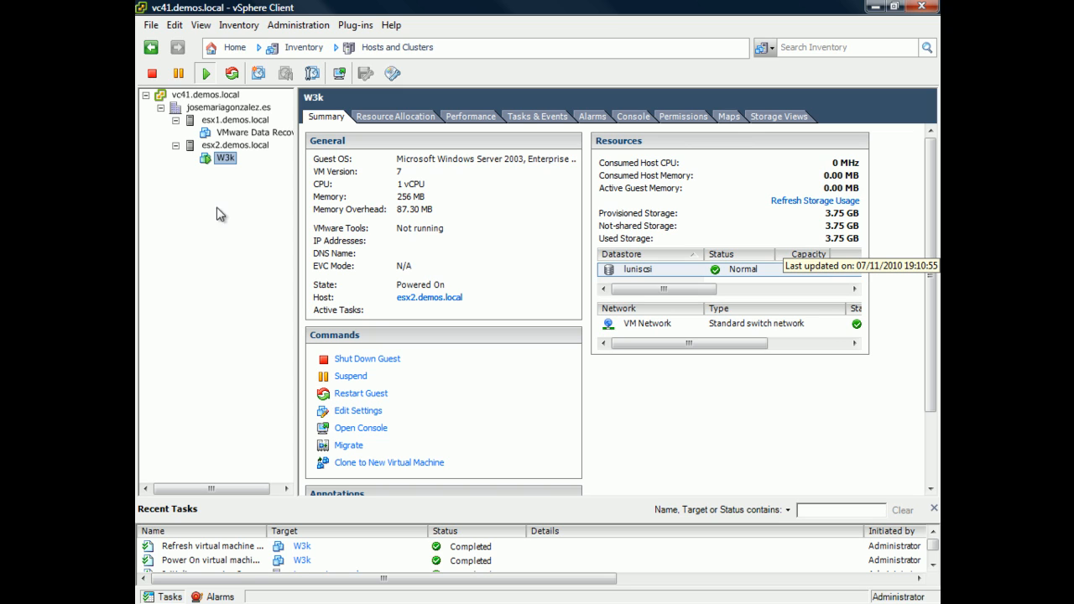
# Review the disk format options for migrating W3k with luniscsi as the destination datastore, and cancel the migration.
pyautogui.rightClick(232, 162)
pyautogui.click(300, 260)
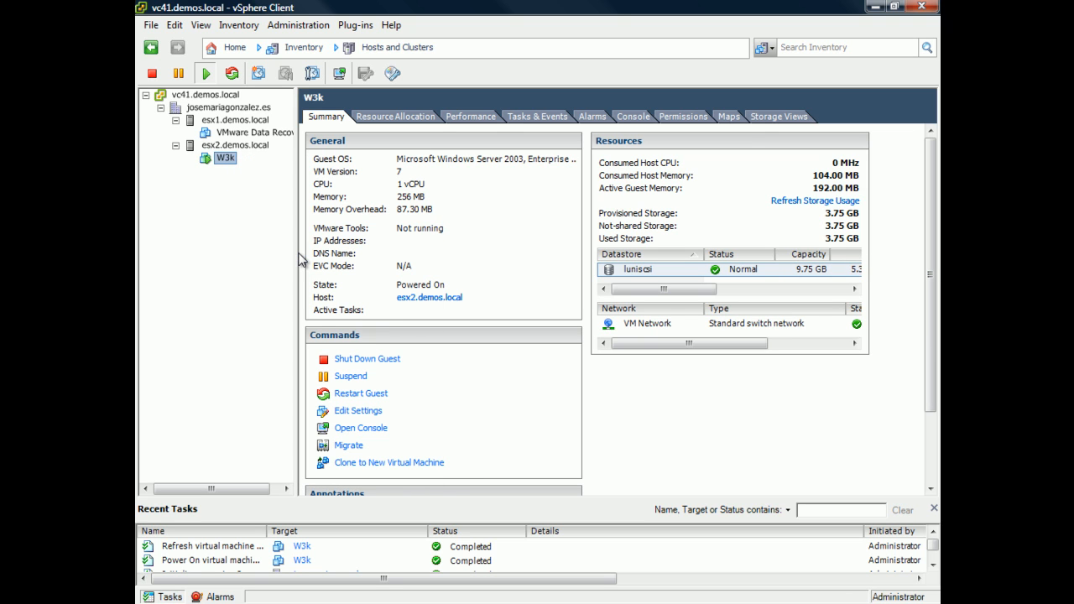
pyautogui.click(727, 503)
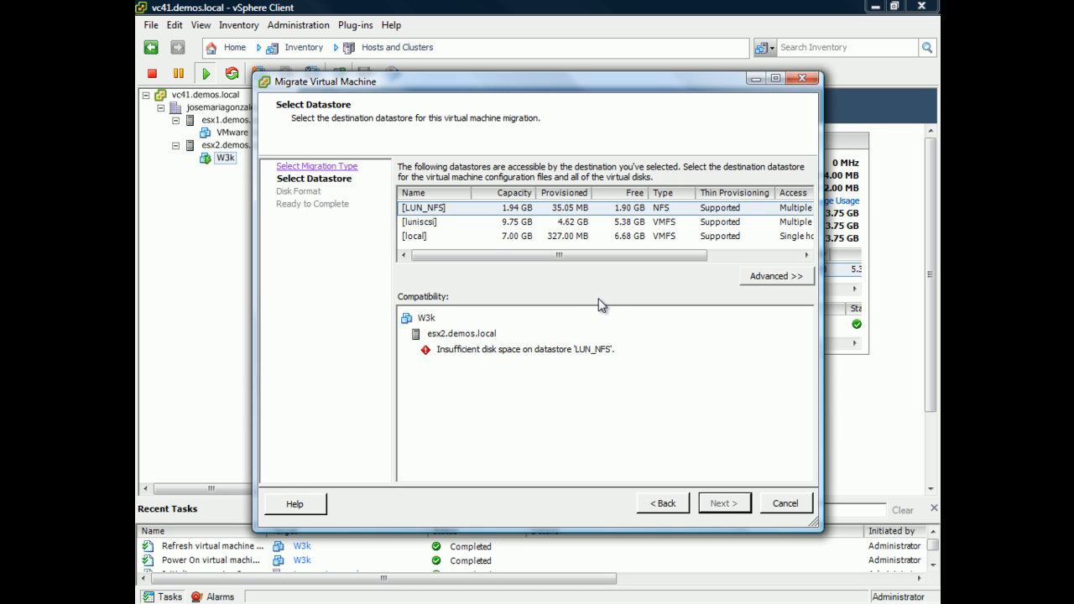
pyautogui.click(417, 222)
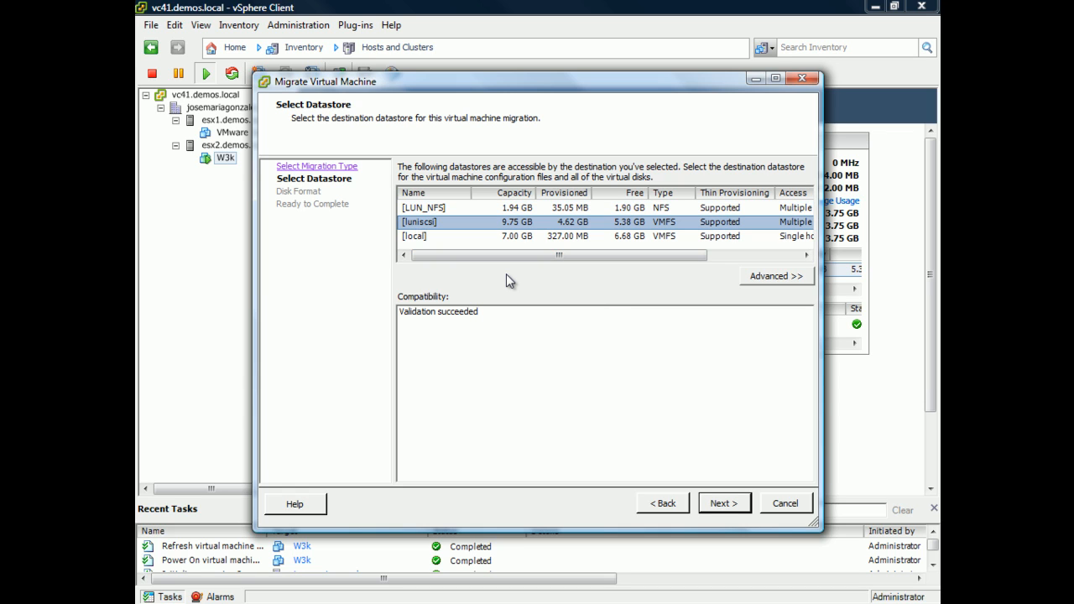
pyautogui.click(728, 503)
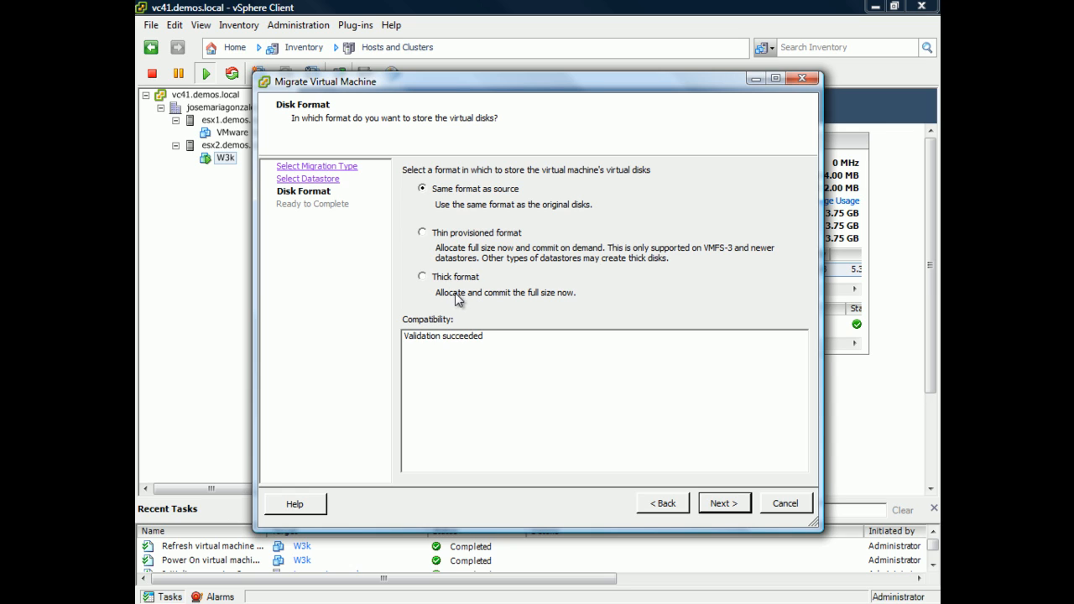
pyautogui.click(450, 234)
pyautogui.click(464, 192)
pyautogui.press('Escape')
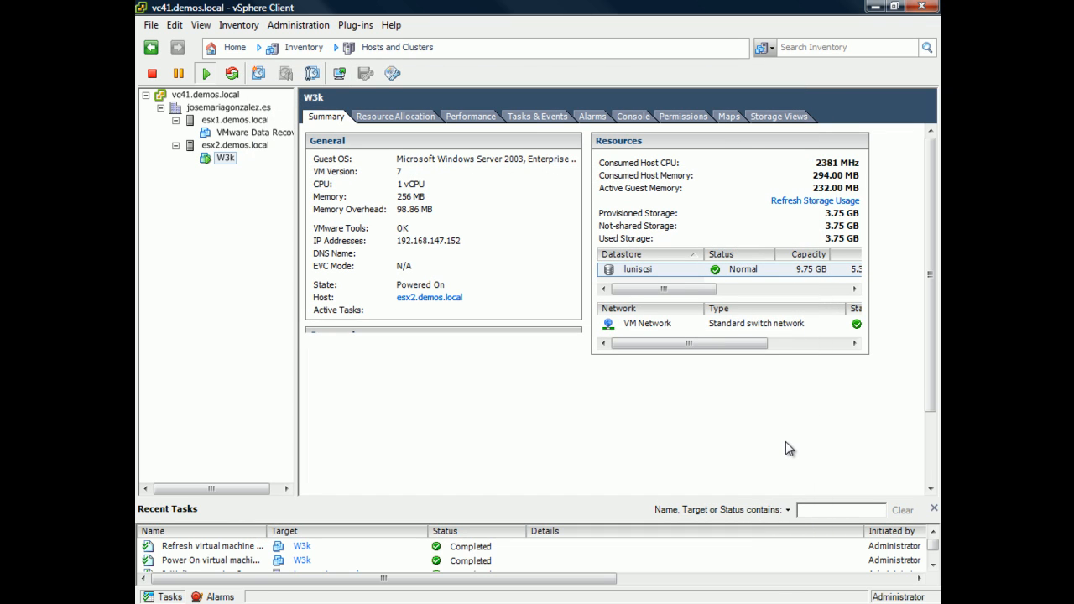